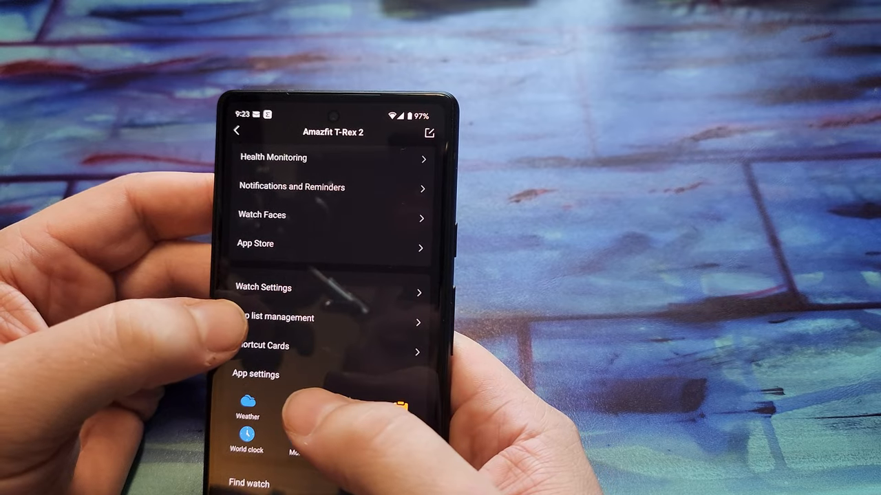
click(276, 316)
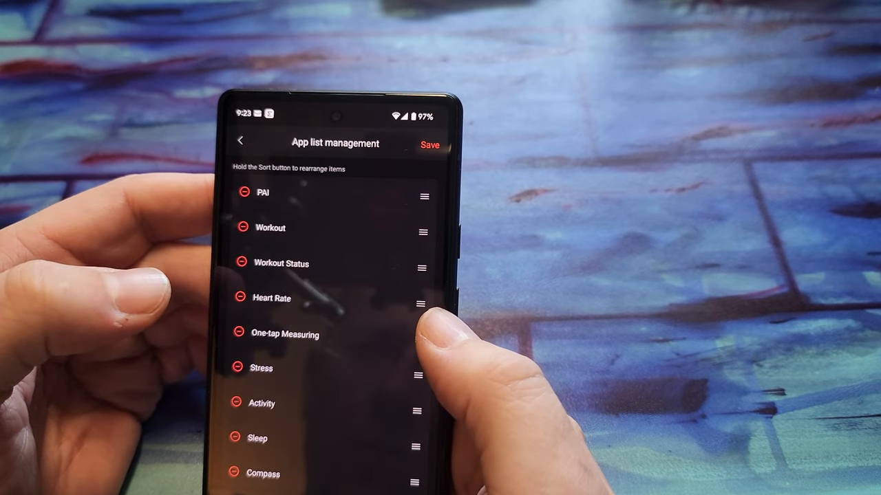
click(239, 141)
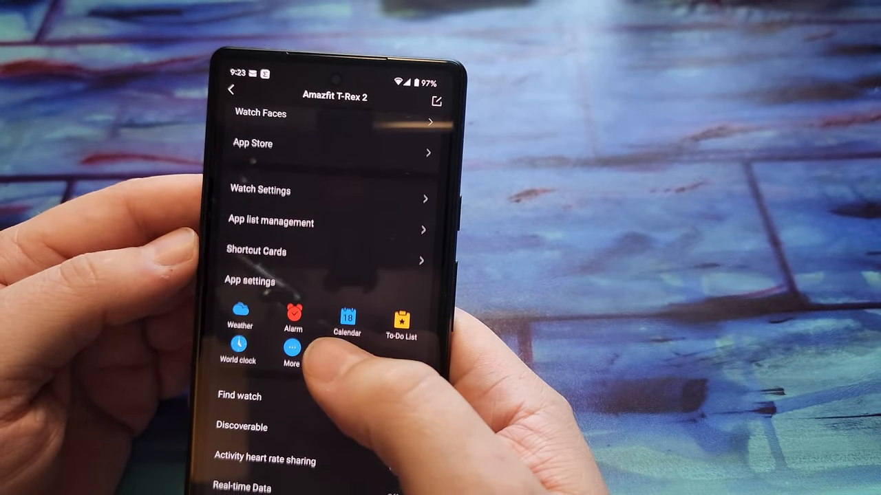
scroll(310, 365, down, 1)
scroll(309, 386, up, 2)
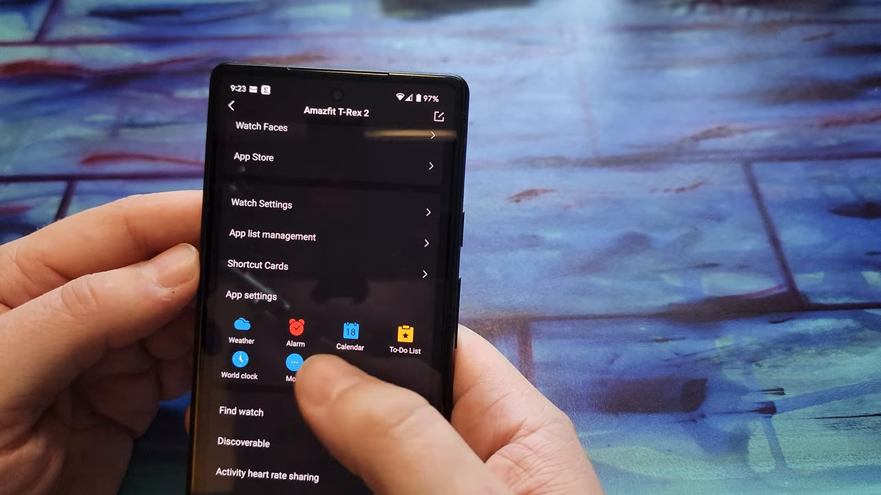
scroll(316, 379, up, 1)
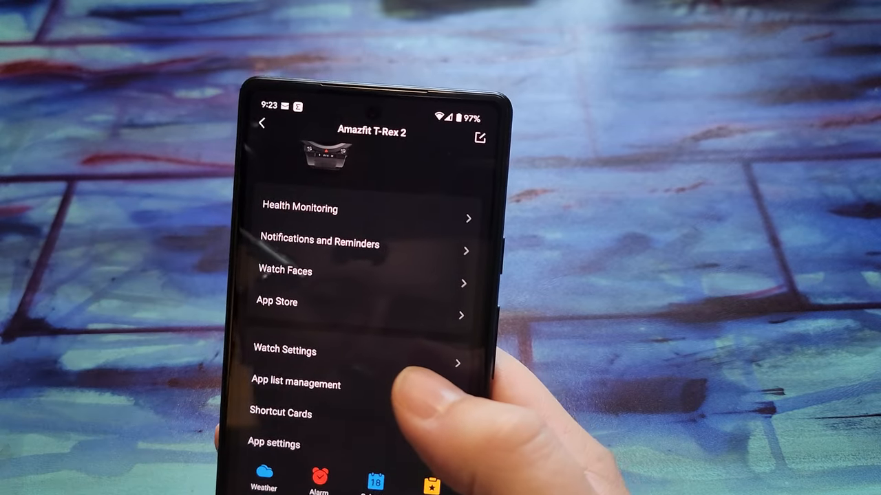
scroll(412, 385, up, 1)
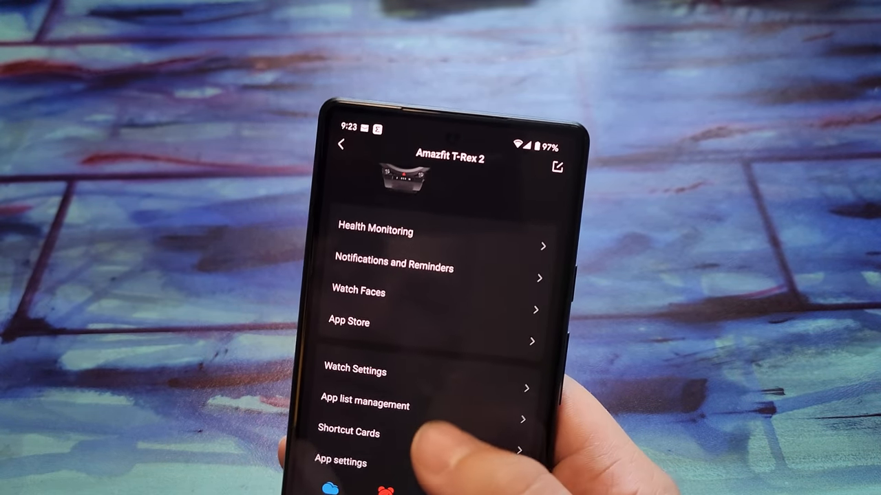